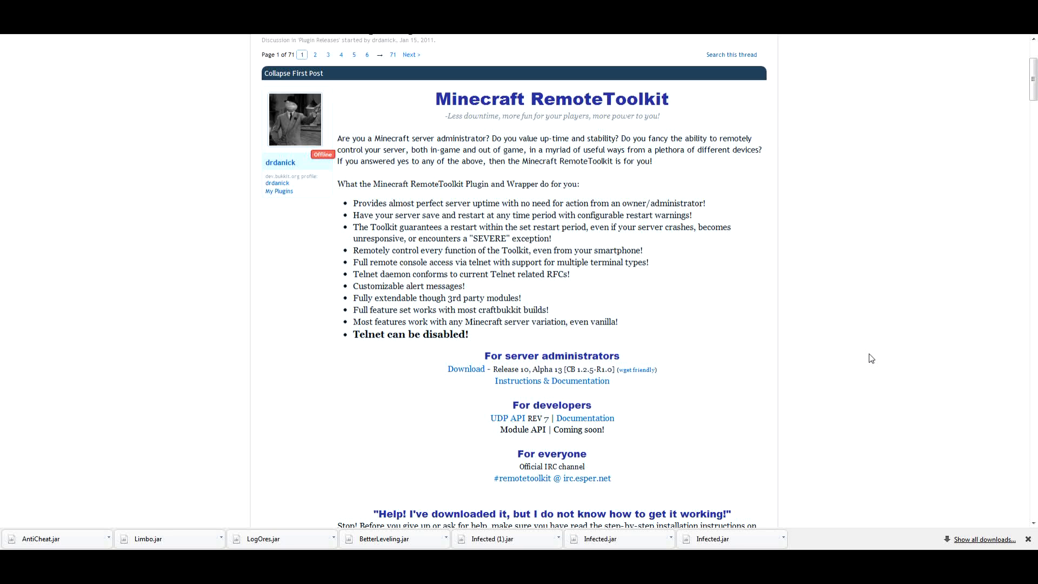
Download the Minecraft RemoteToolkit server administrator archive, open mcrtoolkit10a13.zip in WinRAR, and dismiss the browser
{"action": "left_click", "coordinate": [468, 369]}
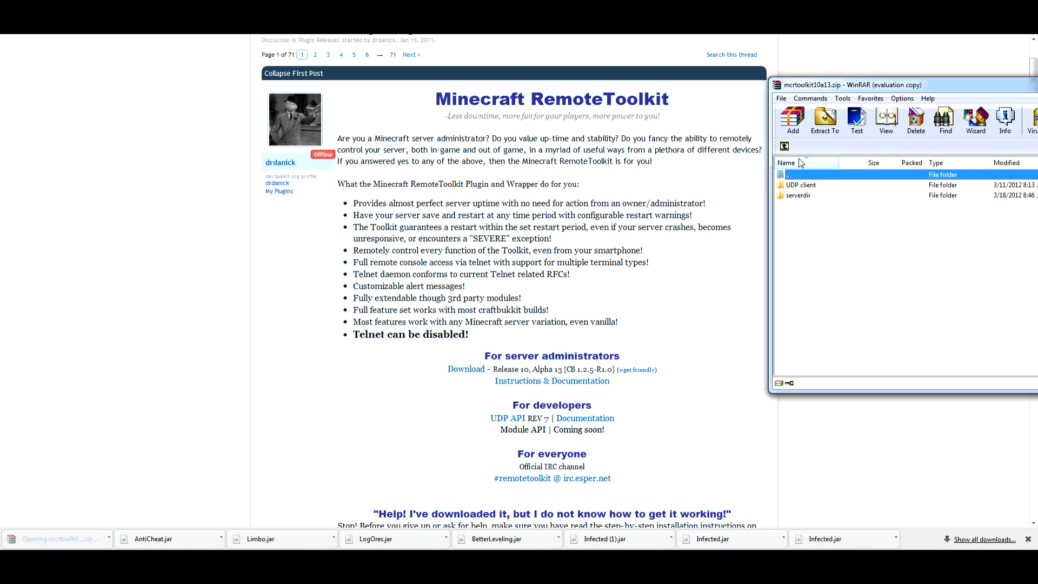
{"action": "key", "text": "alt+F4"}
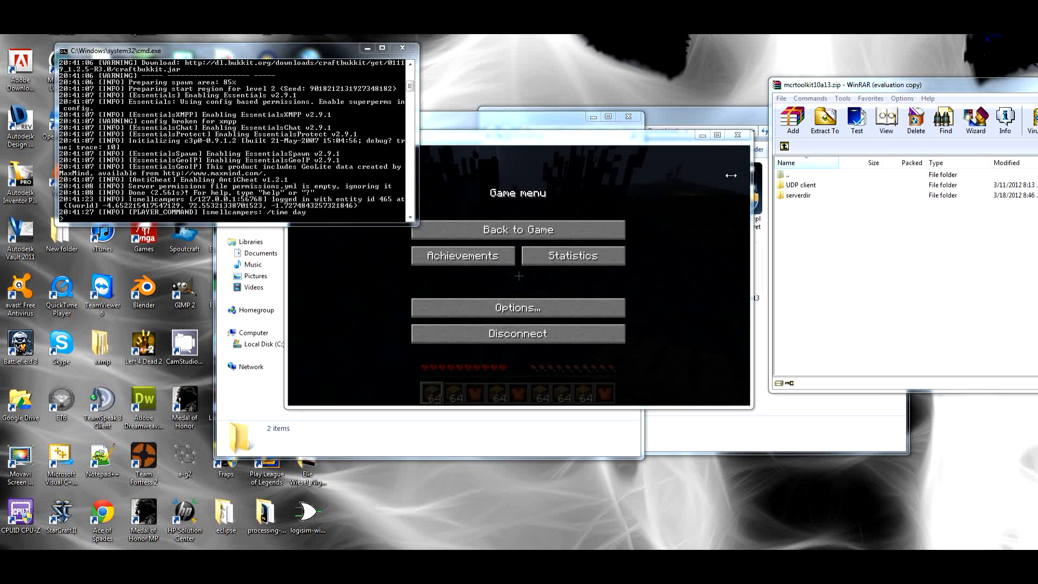
Close the Minecraft game and the running server console, and go up to the main bukkit folder
{"action": "left_click", "coordinate": [737, 135]}
{"action": "left_click", "coordinate": [404, 49]}
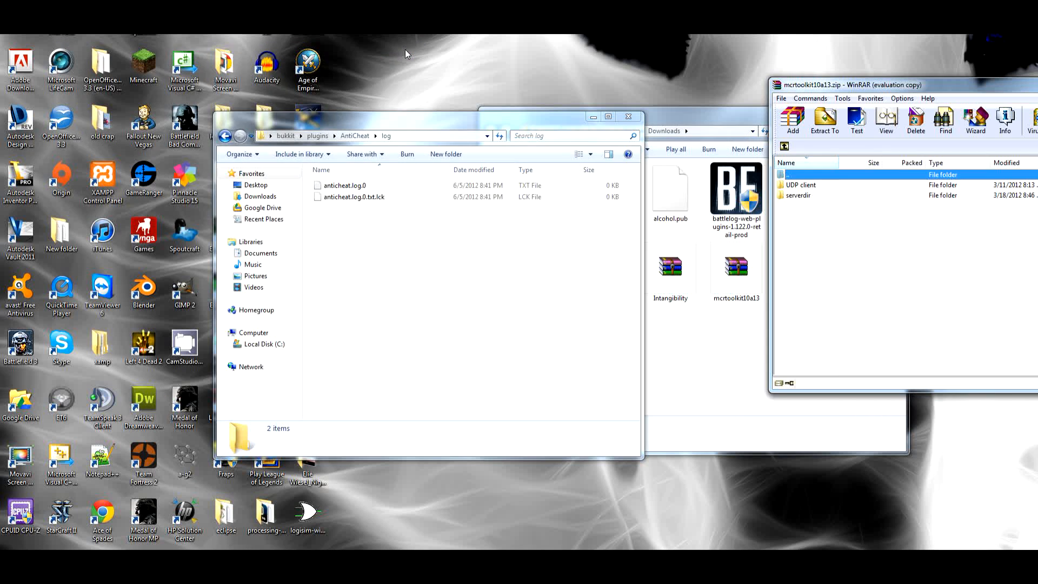
{"action": "left_click", "coordinate": [286, 139]}
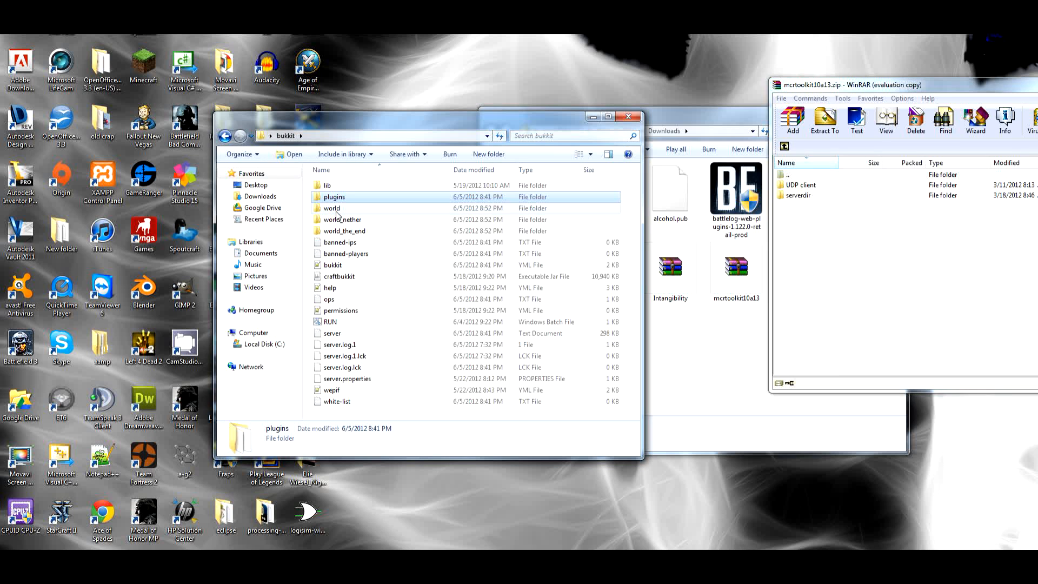
Look over the top-level folders of the toolkit archive and open its serverdir folder
{"action": "double_click", "coordinate": [794, 185]}
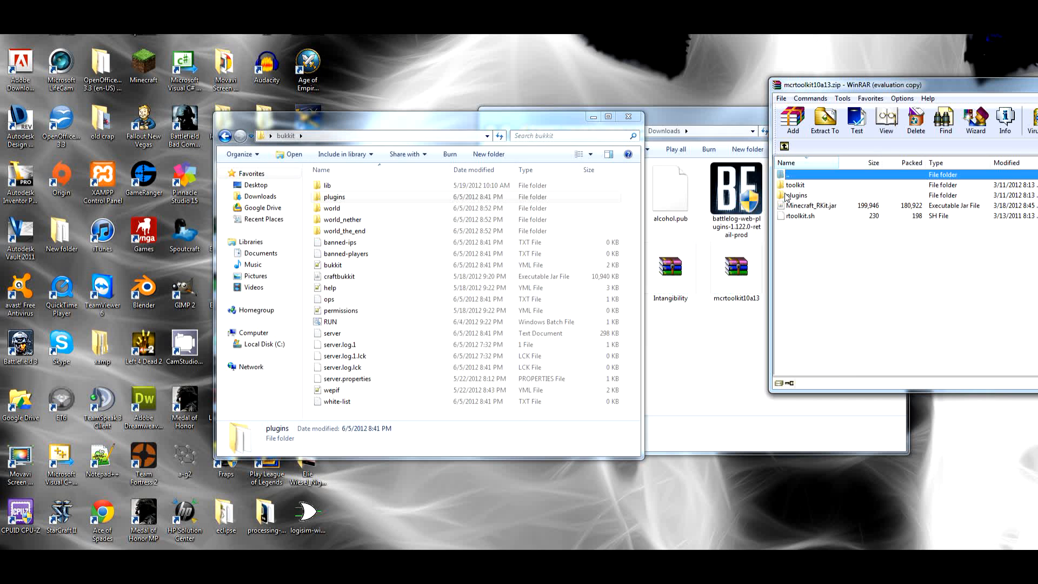
{"action": "left_click", "coordinate": [784, 146]}
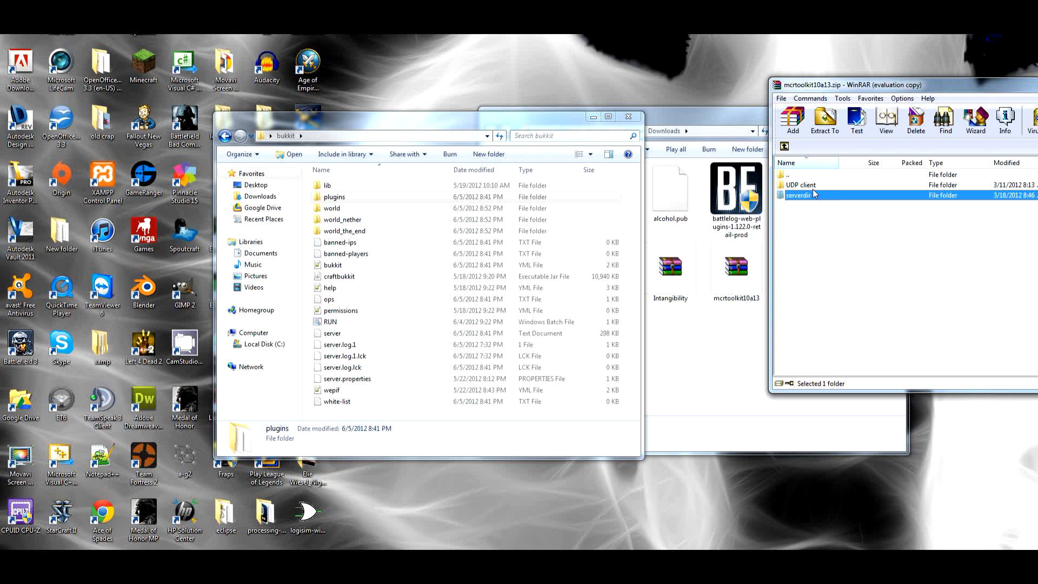
{"action": "left_click", "coordinate": [785, 185]}
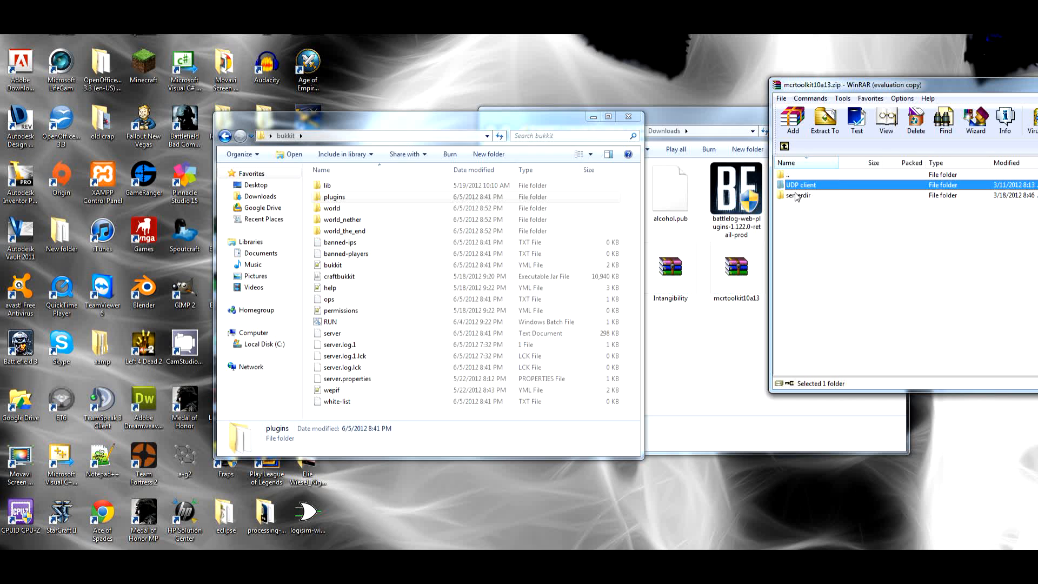
{"action": "left_click", "coordinate": [797, 184]}
{"action": "left_click", "coordinate": [836, 188]}
{"action": "double_click", "coordinate": [810, 194]}
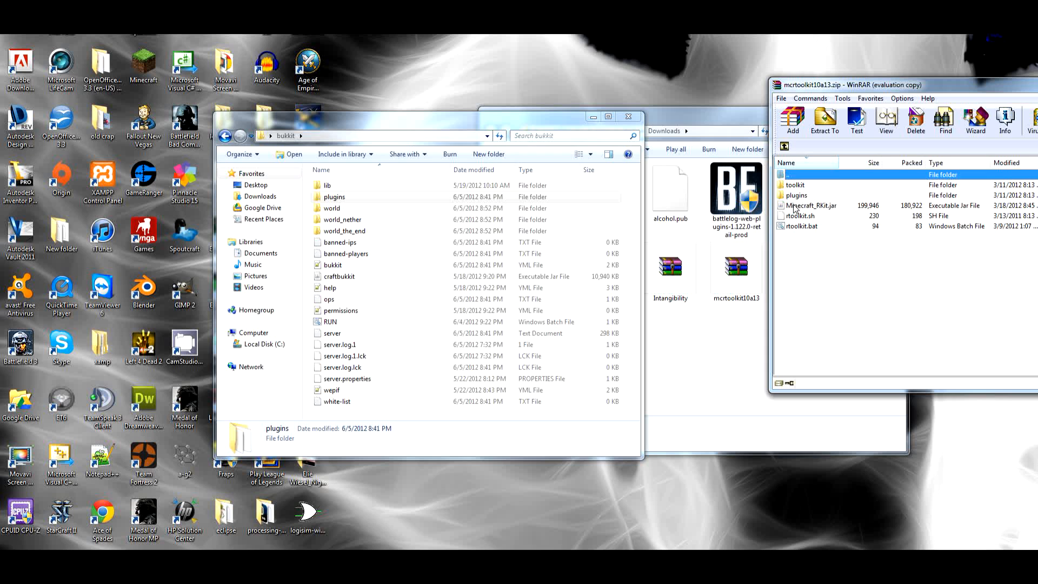
Copy the MinecraftRKitPlugin file from the archive's plugins folder into the bukkit plugins folder and check it there
{"action": "double_click", "coordinate": [796, 195]}
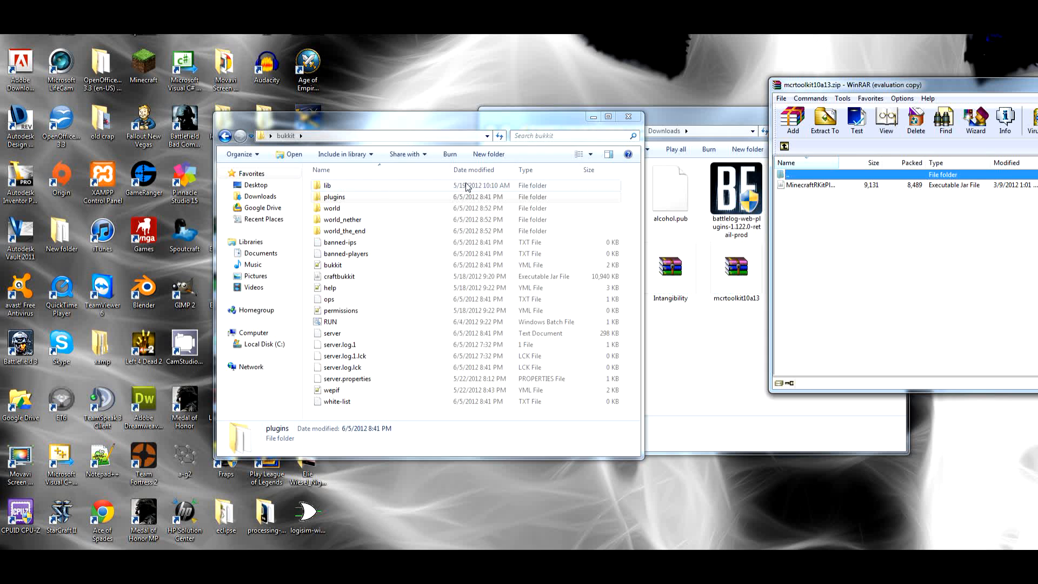
{"action": "double_click", "coordinate": [787, 175]}
{"action": "left_click", "coordinate": [789, 196]}
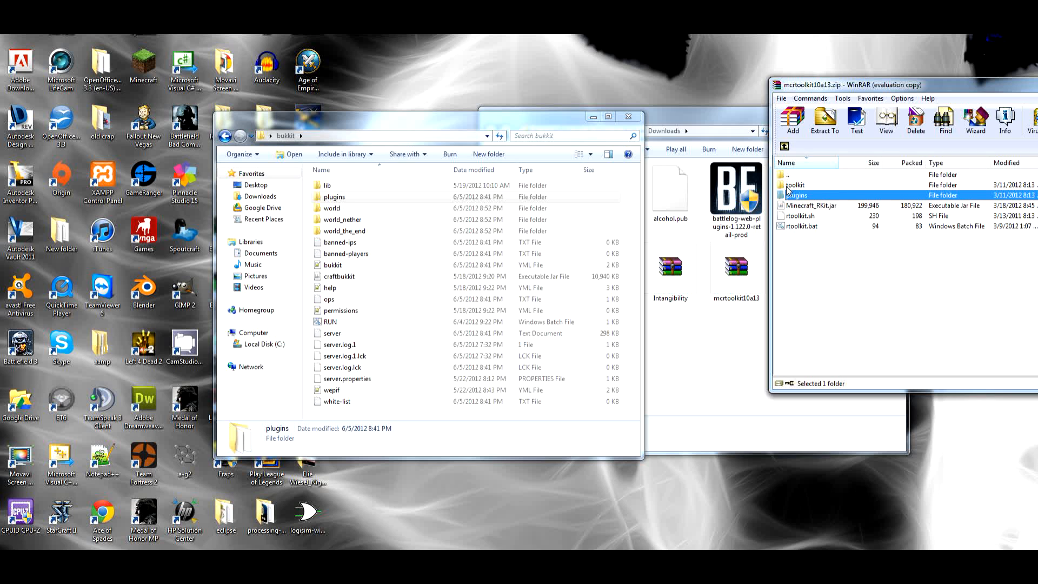
{"action": "double_click", "coordinate": [787, 195]}
{"action": "left_click_drag", "start_coordinate": [790, 185], "coordinate": [381, 201]}
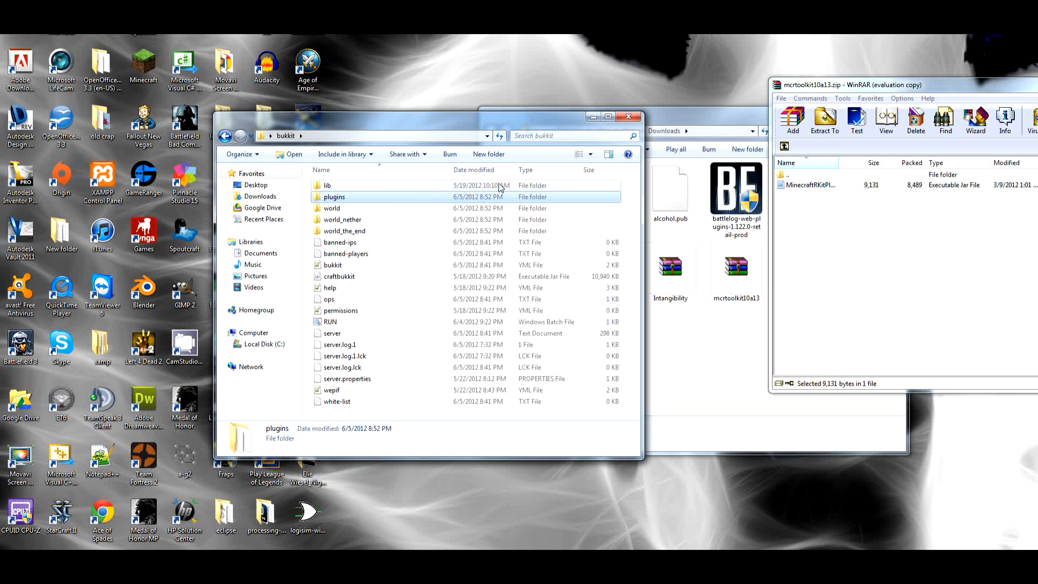
{"action": "double_click", "coordinate": [374, 194]}
{"action": "scroll", "coordinate": [406, 302], "scroll_direction": "down", "scroll_amount": 3}
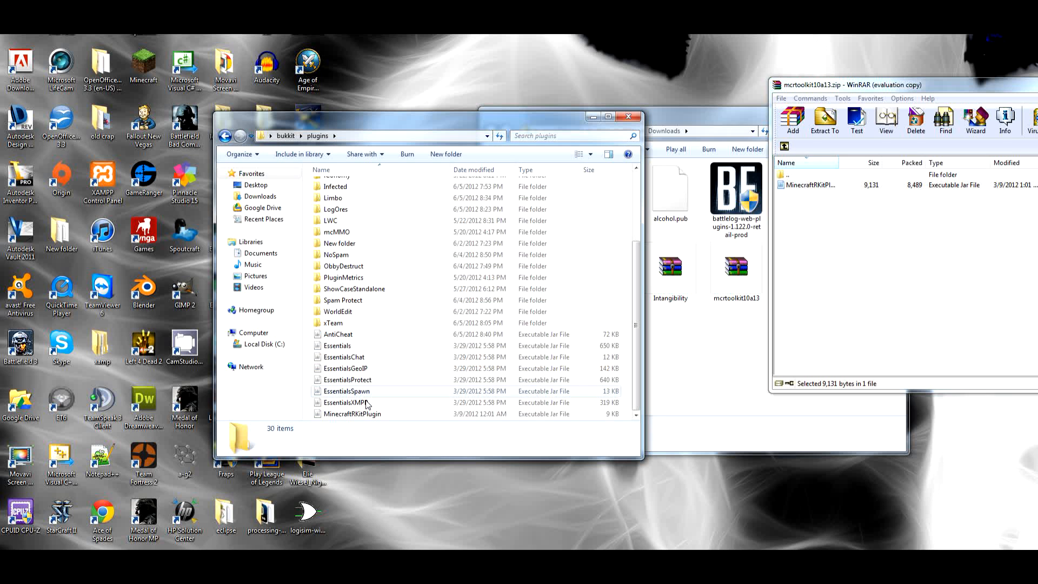
Copy the toolkit folder from the archive's serverdir folder into the main bukkit folder
{"action": "double_click", "coordinate": [778, 174]}
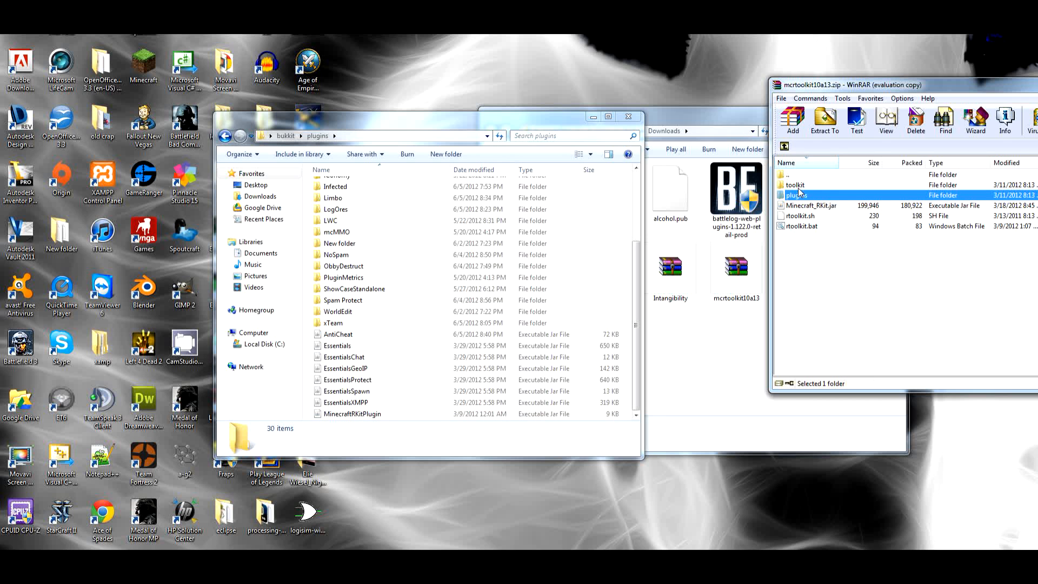
{"action": "left_click", "coordinate": [795, 186]}
{"action": "left_click", "coordinate": [285, 135]}
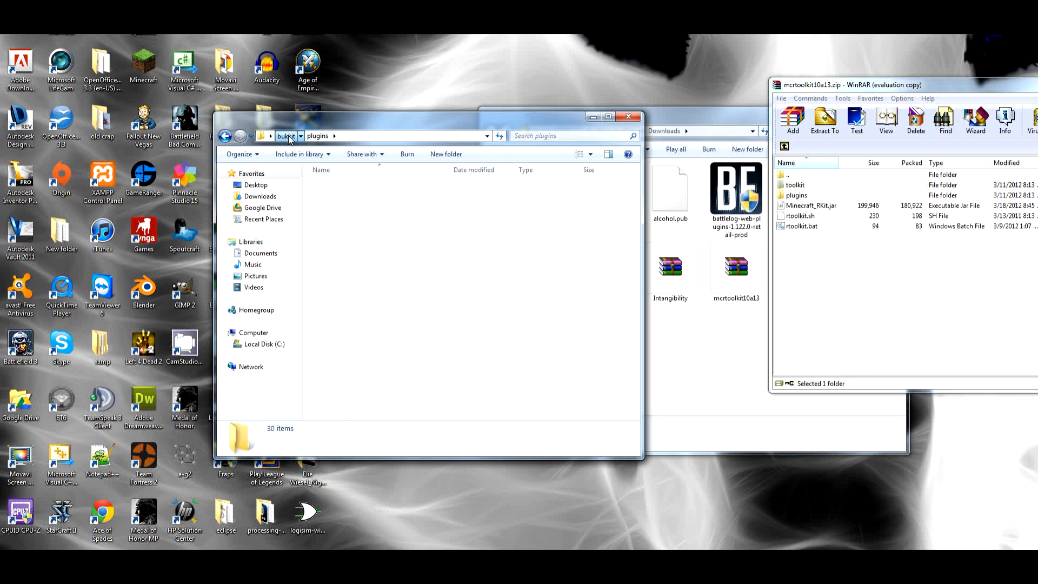
{"action": "left_click_drag", "start_coordinate": [799, 185], "coordinate": [529, 392]}
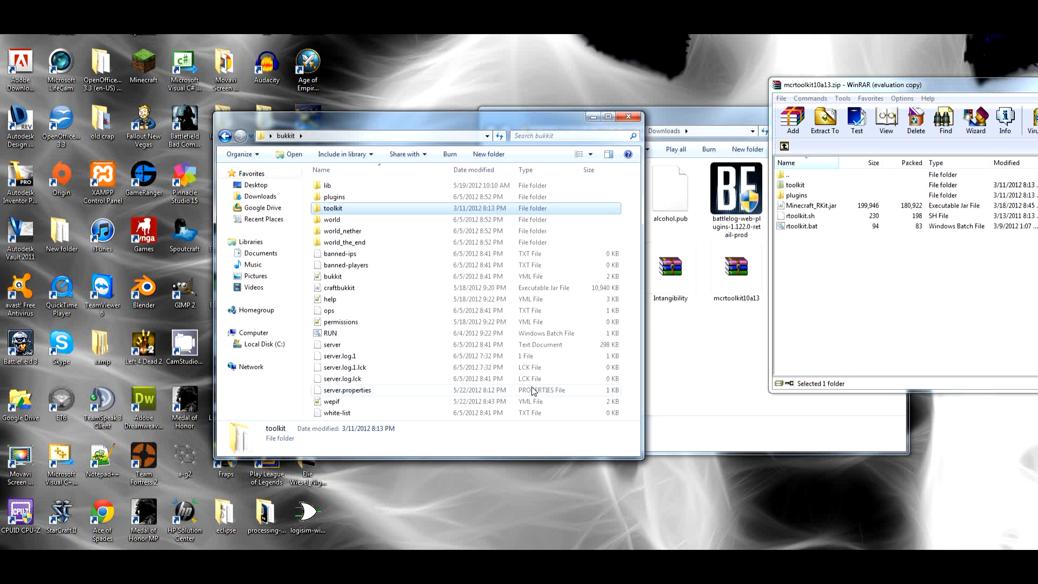
Copy Minecraft_RKit.jar, rtoolkit.sh and rtoolkit.bat from the archive into the main bukkit folder
{"action": "left_click", "coordinate": [817, 209]}
{"action": "mouse_move", "coordinate": [800, 246]}
{"action": "left_mouse_down"}
{"action": "mouse_move", "coordinate": [793, 206]}
{"action": "mouse_move", "coordinate": [696, 265]}
{"action": "mouse_move", "coordinate": [588, 296]}
{"action": "mouse_move", "coordinate": [796, 267]}
{"action": "mouse_move", "coordinate": [807, 242]}
{"action": "left_mouse_up"}
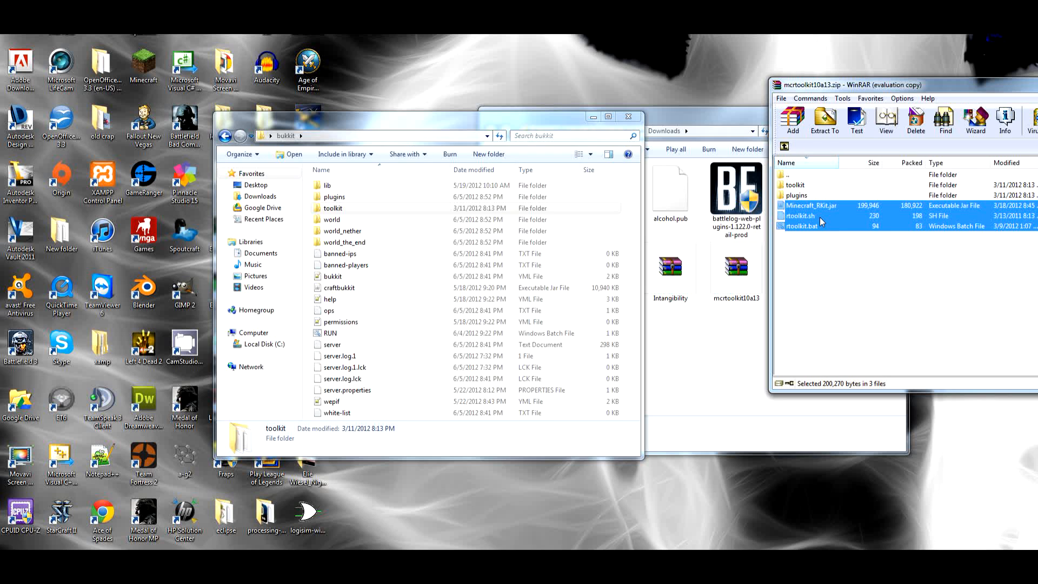
{"action": "left_click", "coordinate": [811, 219]}
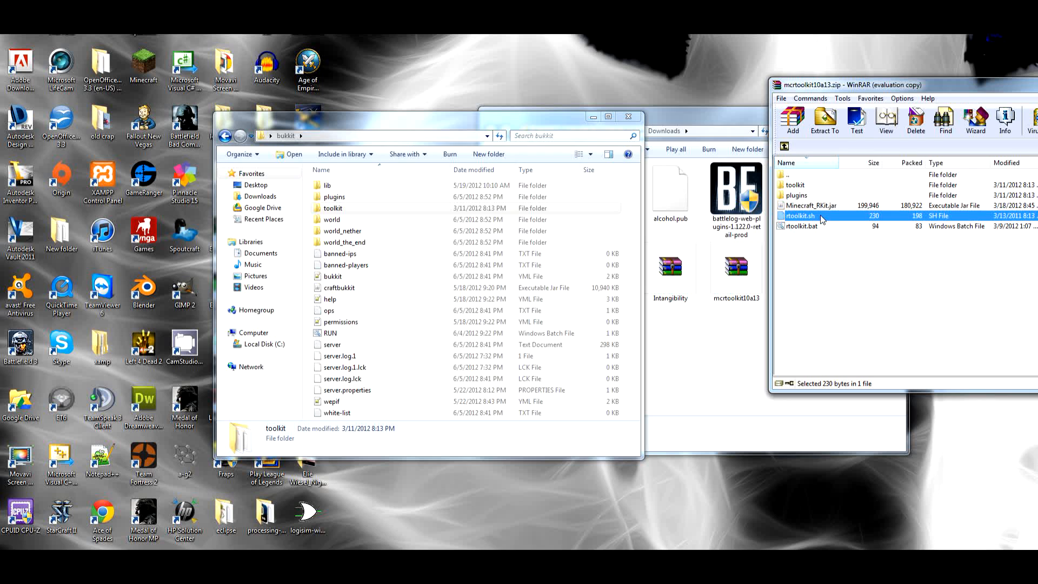
{"action": "left_click", "coordinate": [818, 227]}
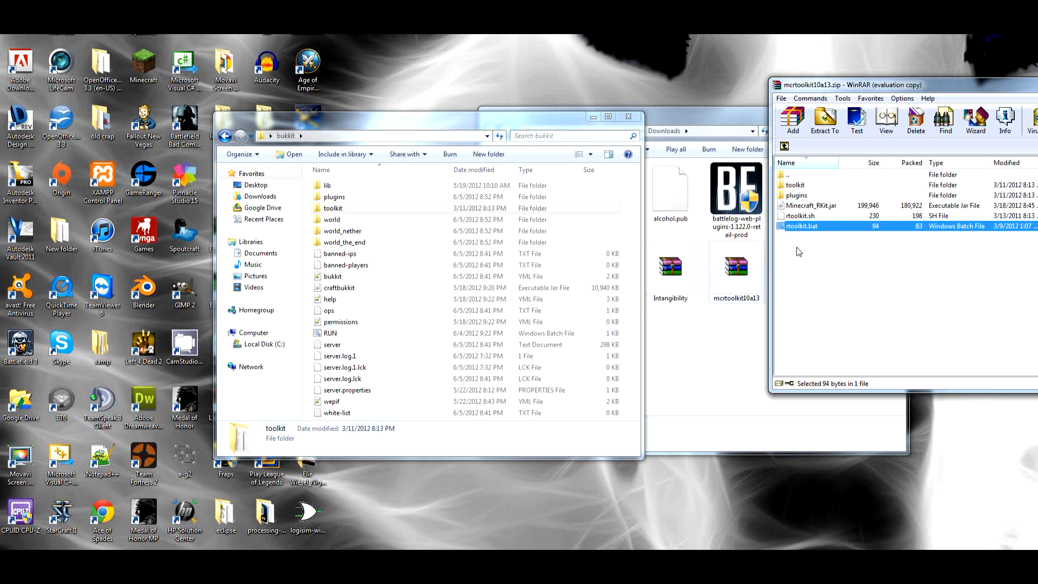
{"action": "left_click_drag", "start_coordinate": [817, 250], "coordinate": [630, 309]}
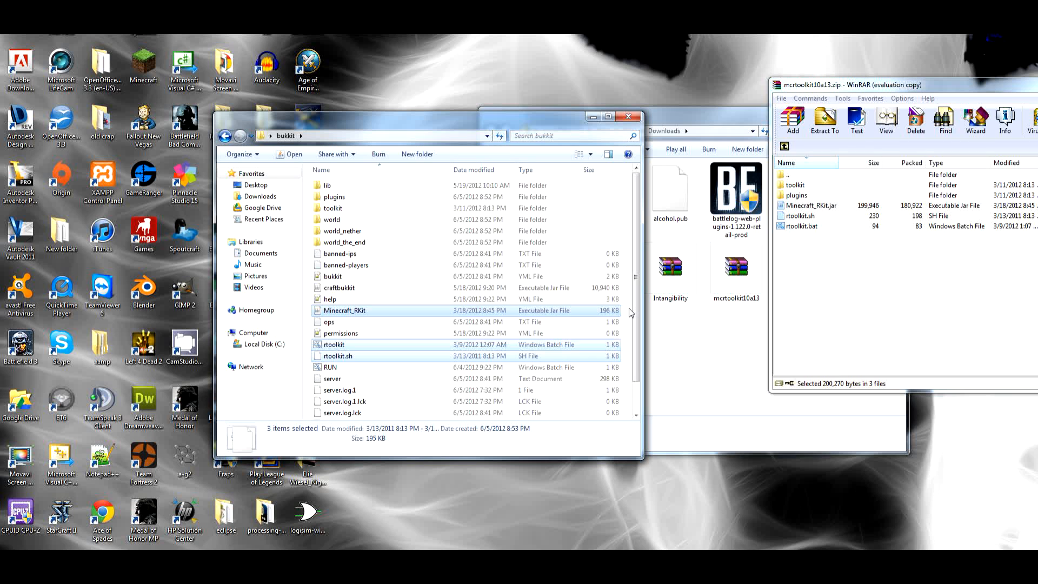
Start the server with the rtoolkit batch file and review the startup output in the console
{"action": "left_click", "coordinate": [335, 347]}
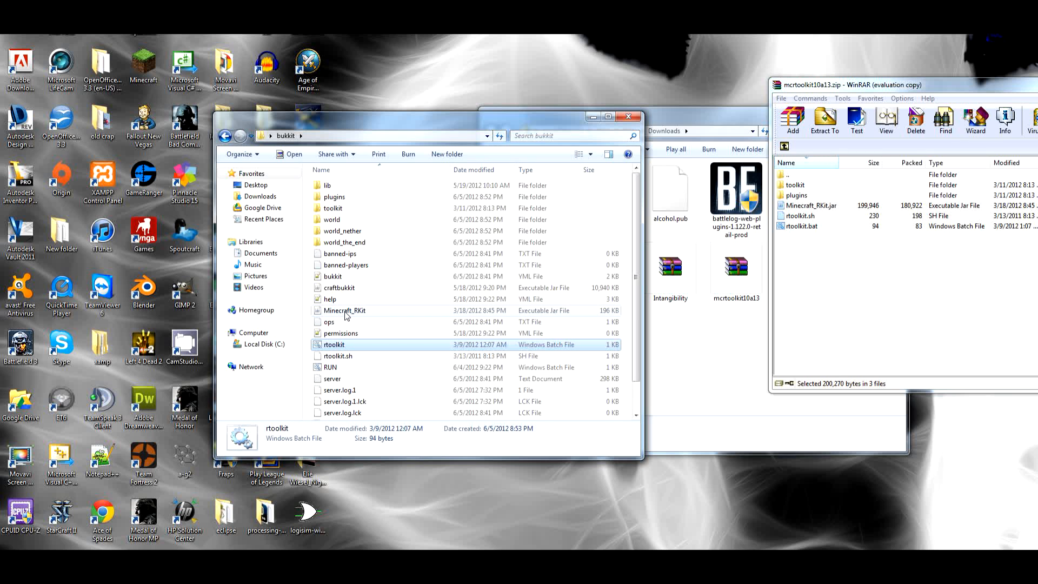
{"action": "left_click", "coordinate": [341, 295]}
{"action": "double_click", "coordinate": [335, 345]}
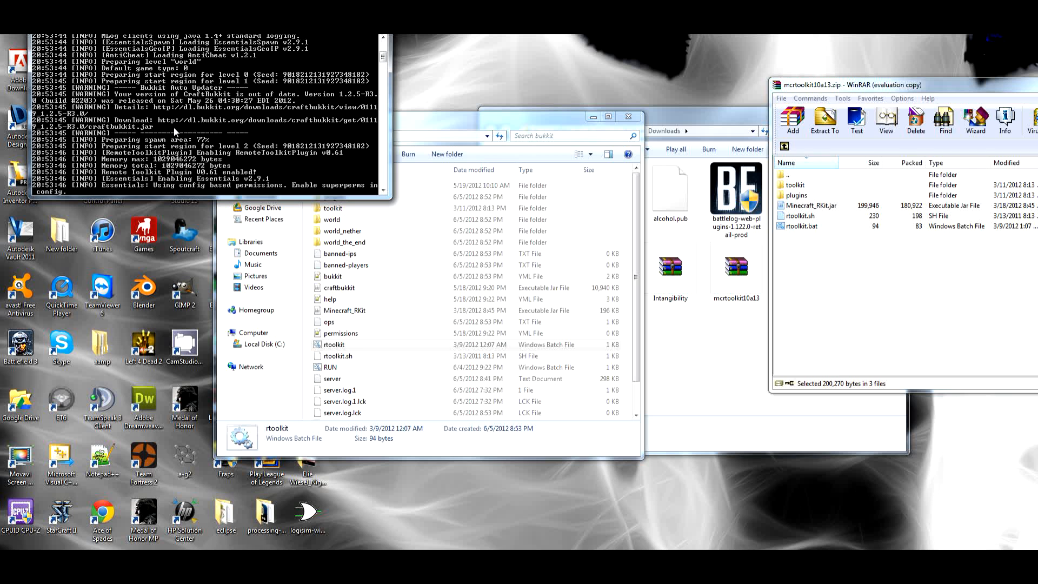
{"action": "left_click_drag", "start_coordinate": [382, 63], "coordinate": [382, 47]}
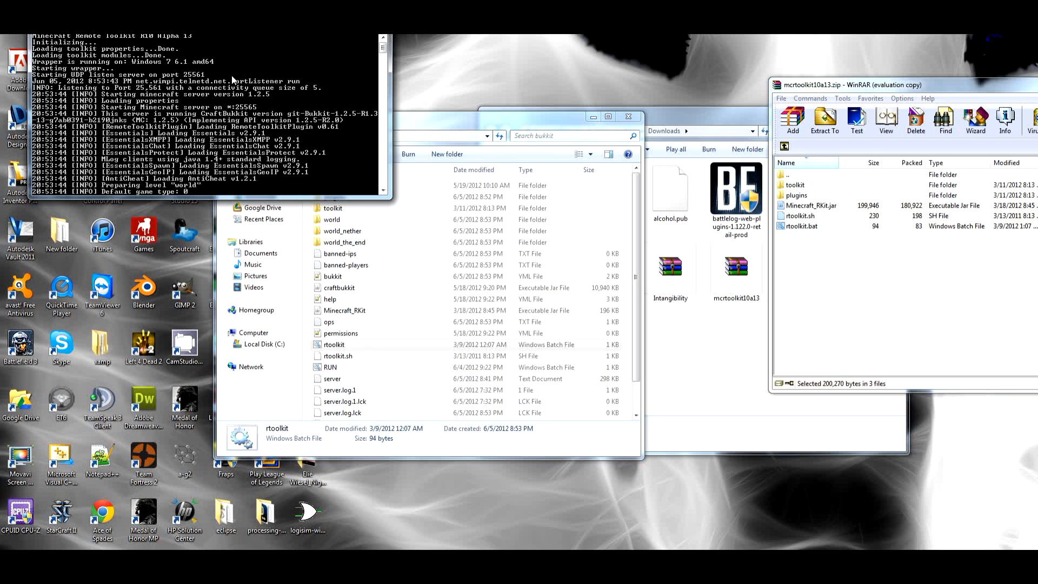
{"action": "scroll", "coordinate": [244, 95], "scroll_direction": "down", "scroll_amount": 4}
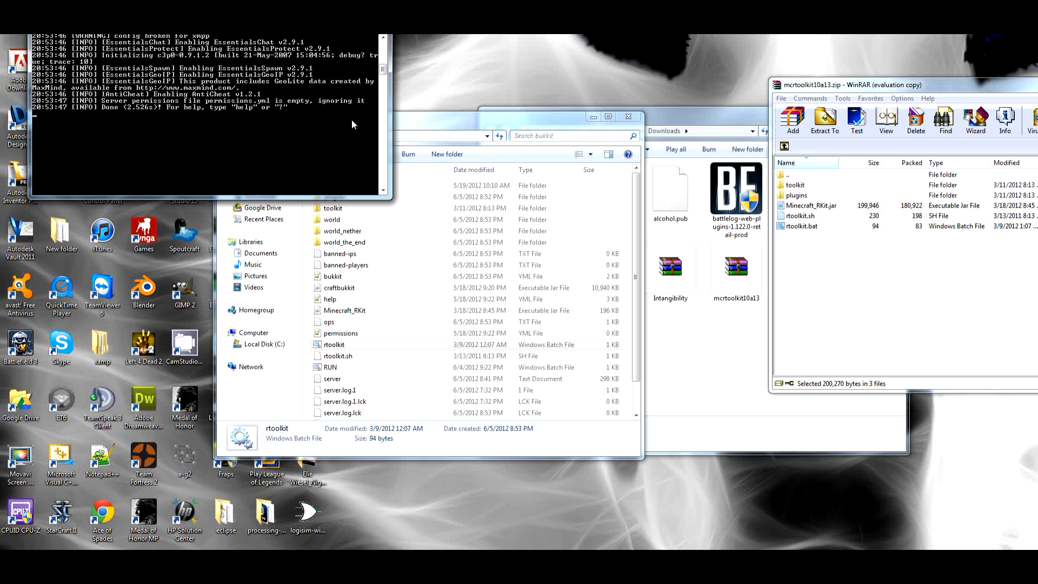
Open the toolkit folder inside bukkit and look through its property files and modules subfolder
{"action": "left_click", "coordinate": [432, 120]}
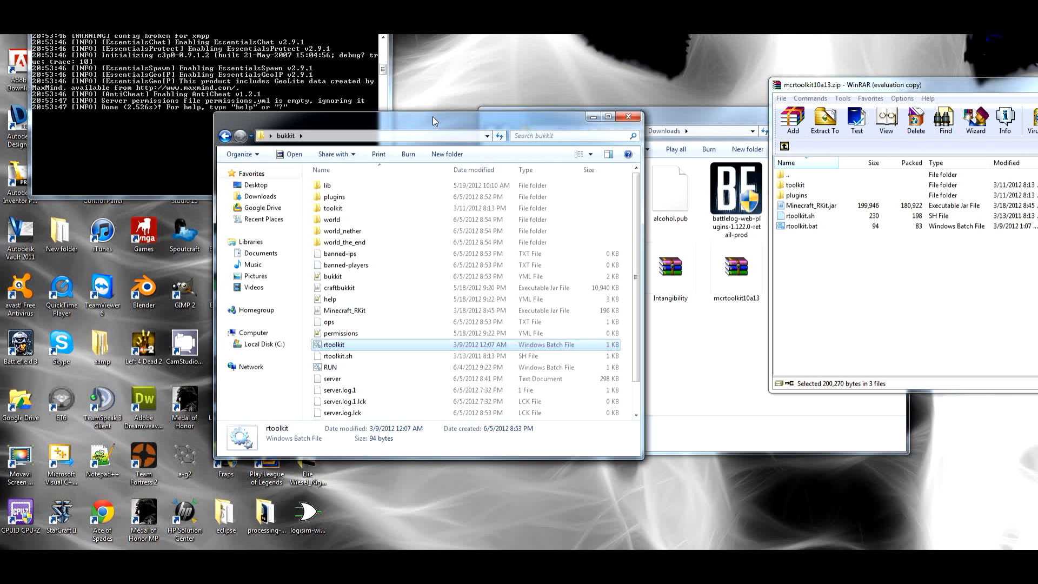
{"action": "double_click", "coordinate": [339, 208]}
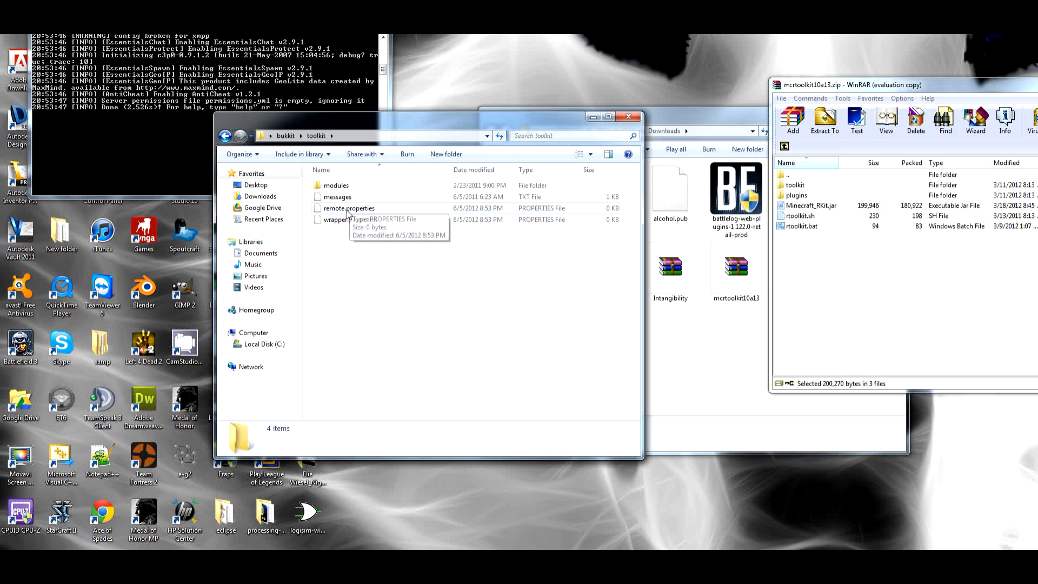
{"action": "left_click", "coordinate": [346, 211]}
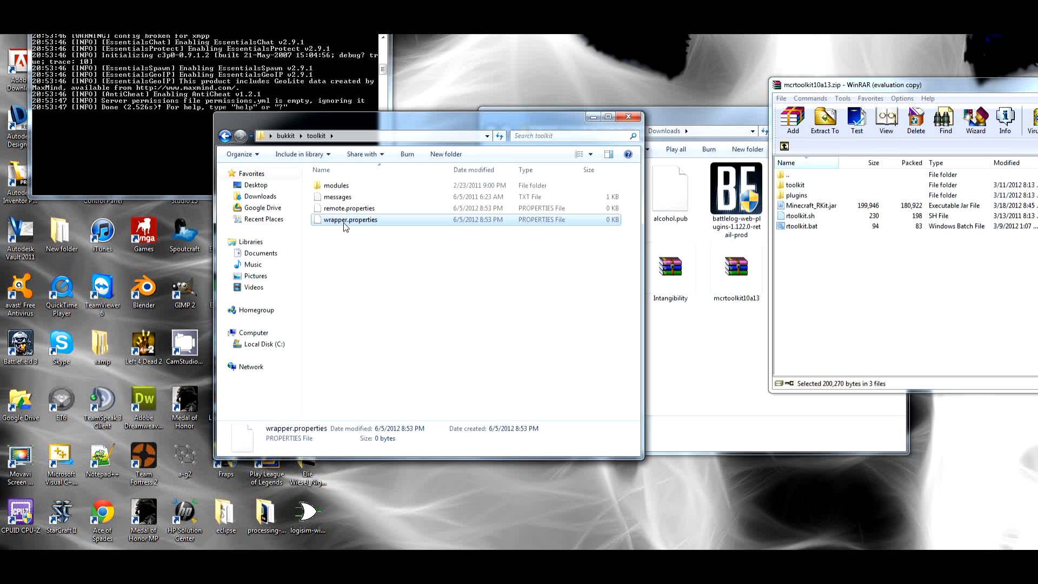
{"action": "double_click", "coordinate": [332, 187]}
{"action": "left_click", "coordinate": [317, 136]}
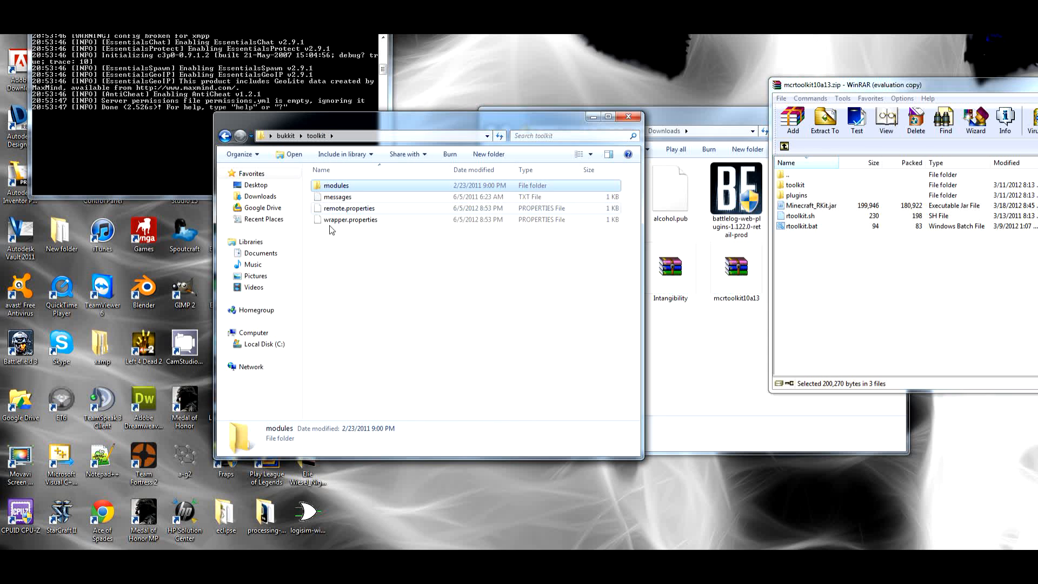
{"action": "double_click", "coordinate": [331, 187]}
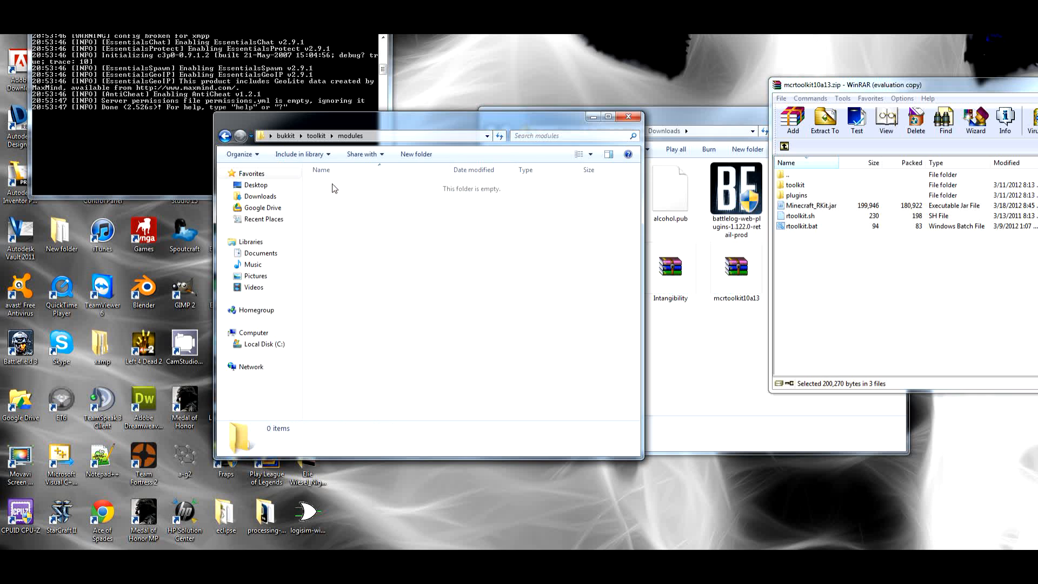
{"action": "left_click", "coordinate": [317, 136]}
Open wrapper.properties from the toolkit folder for editing in Notepad++
{"action": "left_click", "coordinate": [338, 220]}
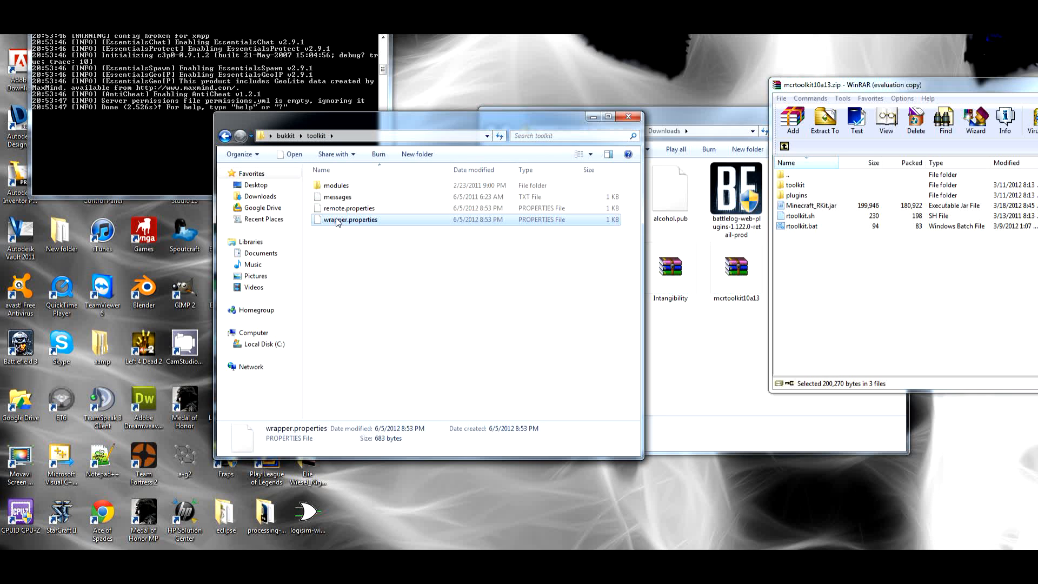
{"action": "right_click", "coordinate": [336, 219]}
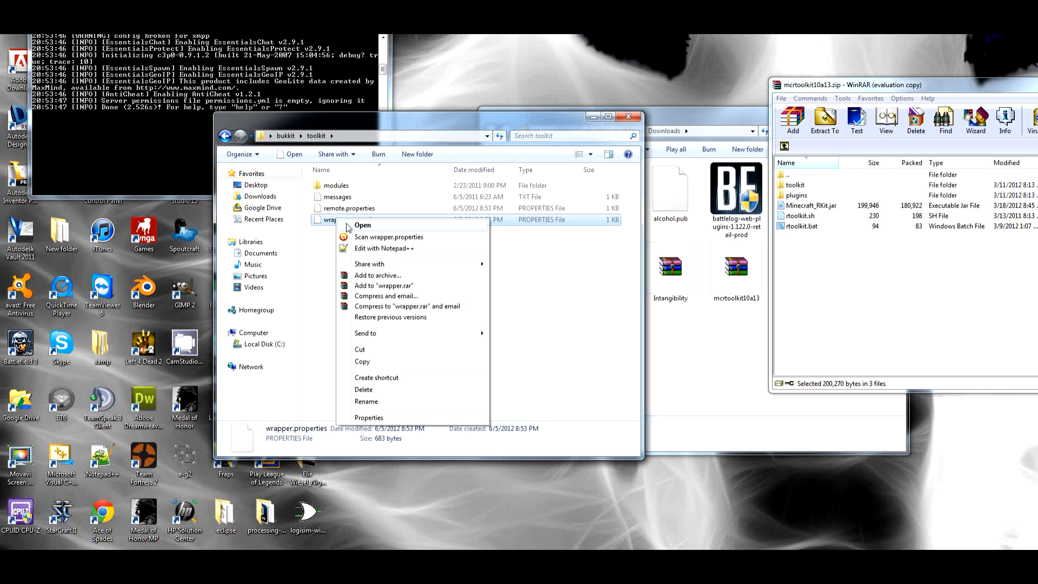
{"action": "left_click", "coordinate": [366, 252]}
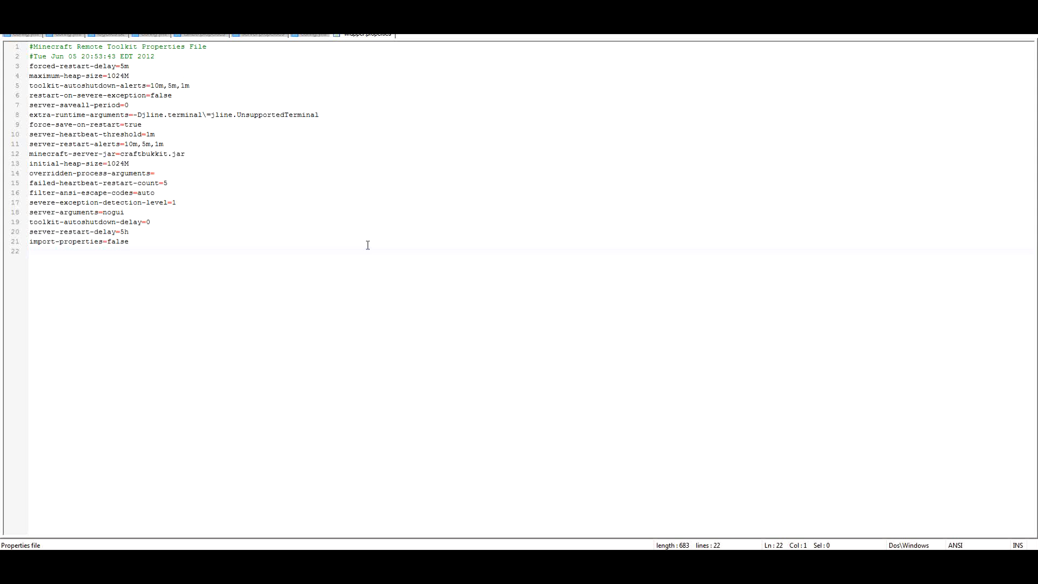
Examine the forced restart delay and maximum heap size settings in wrapper.properties
{"action": "left_click", "coordinate": [136, 67]}
{"action": "left_click", "coordinate": [105, 75]}
{"action": "left_click", "coordinate": [120, 75]}
{"action": "key", "text": "Left"}
{"action": "left_click", "coordinate": [111, 76]}
{"action": "left_click", "coordinate": [129, 76]}
{"action": "key", "text": "alt+Tab"}
{"action": "key", "text": "alt+Tab"}
Examine the initial heap size, restart alert, heartbeat, save-all, severe-exception and failed-heartbeat settings in wrapper.properties
{"action": "left_click", "coordinate": [130, 162]}
{"action": "left_click", "coordinate": [167, 144]}
{"action": "left_click", "coordinate": [147, 134]}
{"action": "left_click_drag", "start_coordinate": [347, 115], "coordinate": [35, 111]}
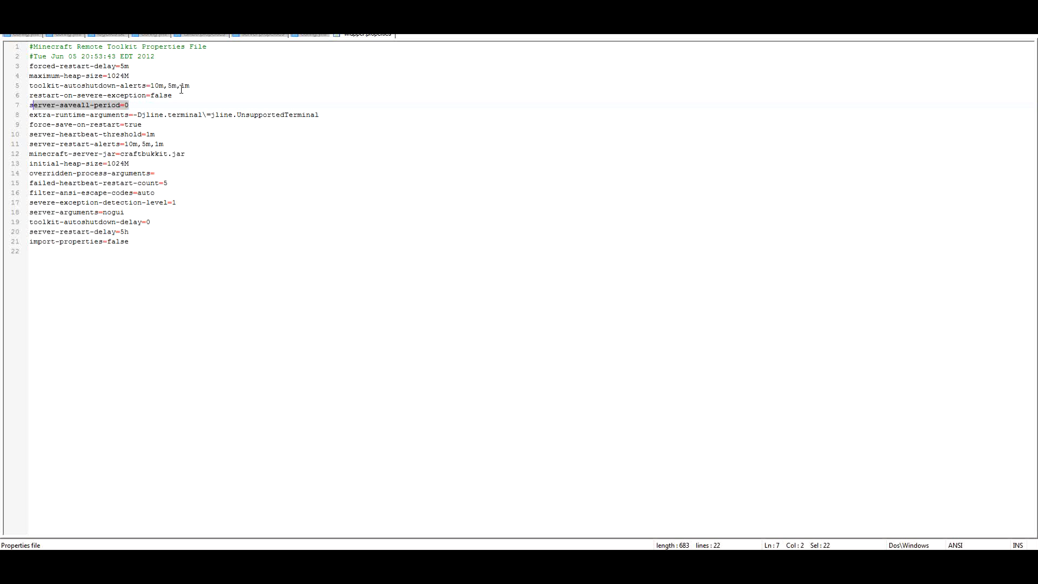
{"action": "left_click_drag", "start_coordinate": [181, 96], "coordinate": [47, 96]}
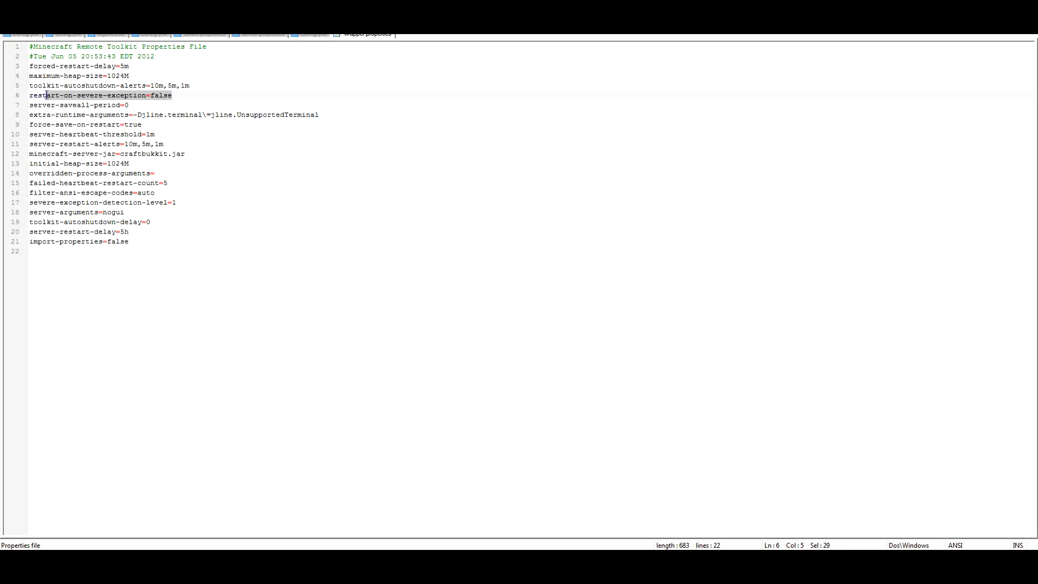
{"action": "left_click", "coordinate": [117, 76]}
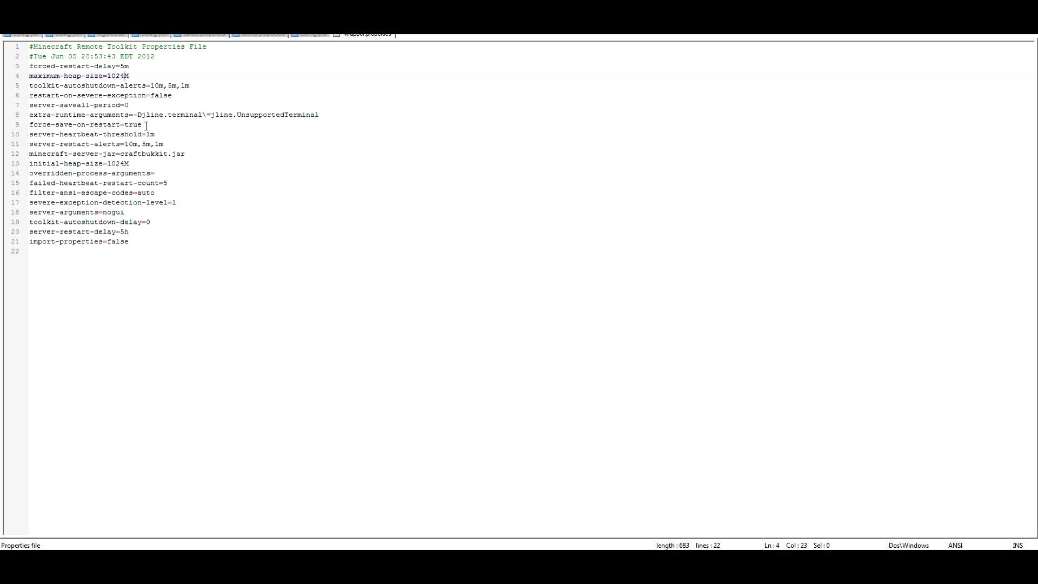
{"action": "left_click_drag", "start_coordinate": [168, 183], "coordinate": [29, 183]}
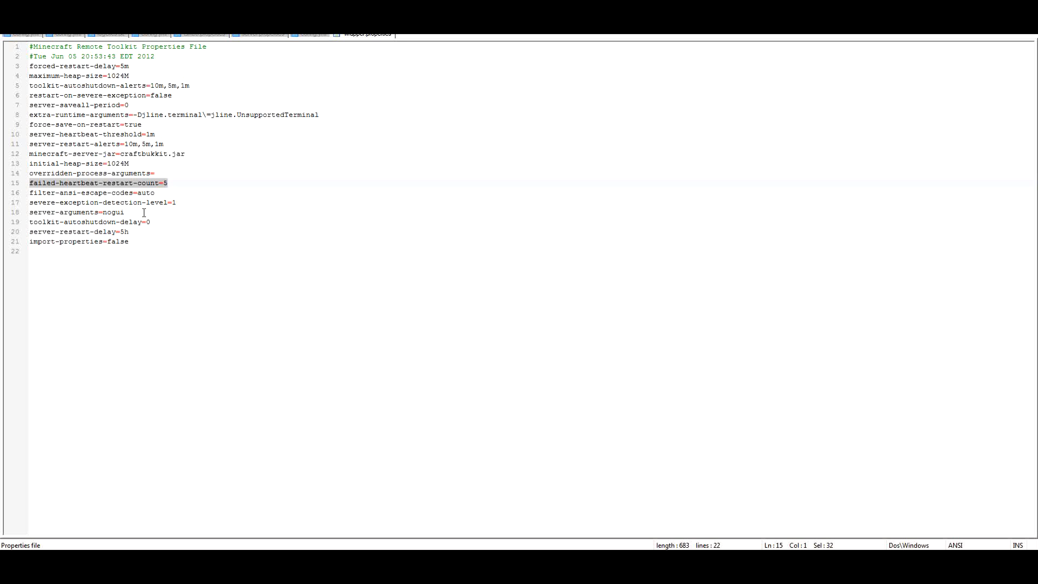
Set server-restart-delay to 1h in wrapper.properties
{"action": "left_click", "coordinate": [121, 231]}
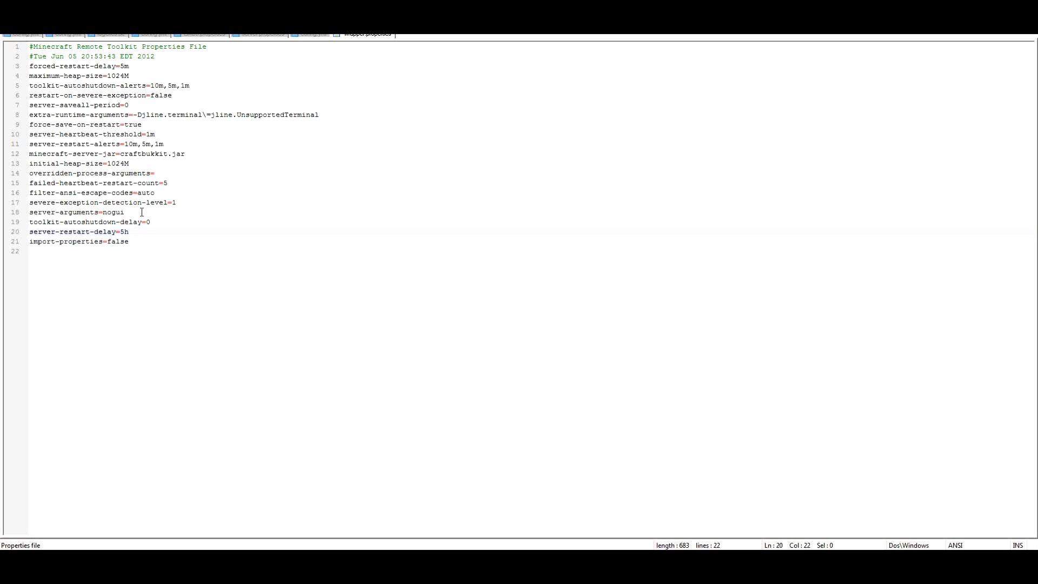
{"action": "key", "text": "Right"}
{"action": "key", "text": "BackSpace"}
{"action": "type", "text": "1"}
Try adding 1.1 to the minecraft-server-jar file name before its .jar extension, and remove it again
{"action": "left_click", "coordinate": [144, 155]}
{"action": "left_click", "coordinate": [163, 151]}
{"action": "left_click_drag", "start_coordinate": [185, 154], "coordinate": [129, 159]}
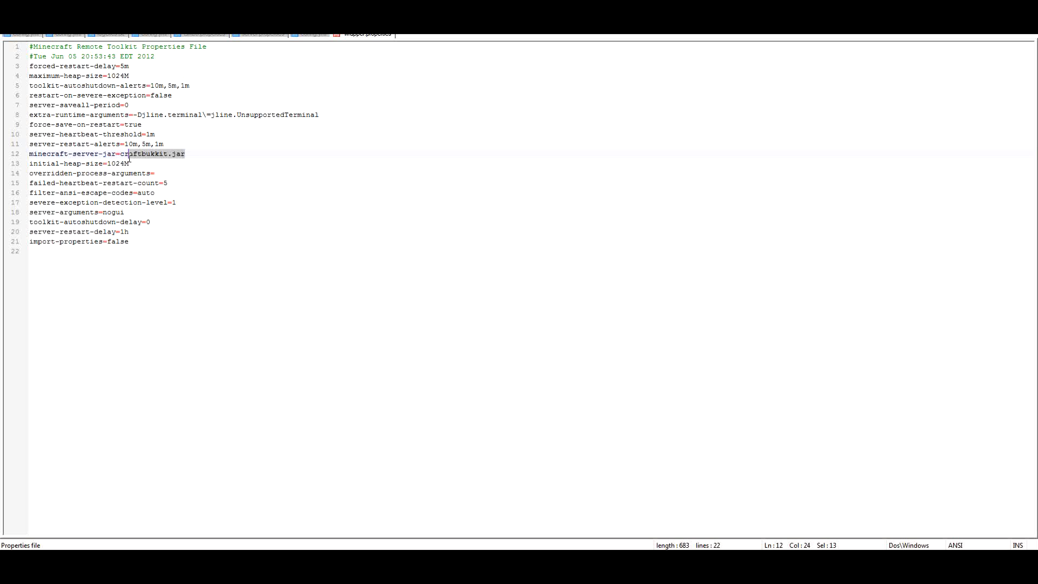
{"action": "left_click", "coordinate": [124, 154]}
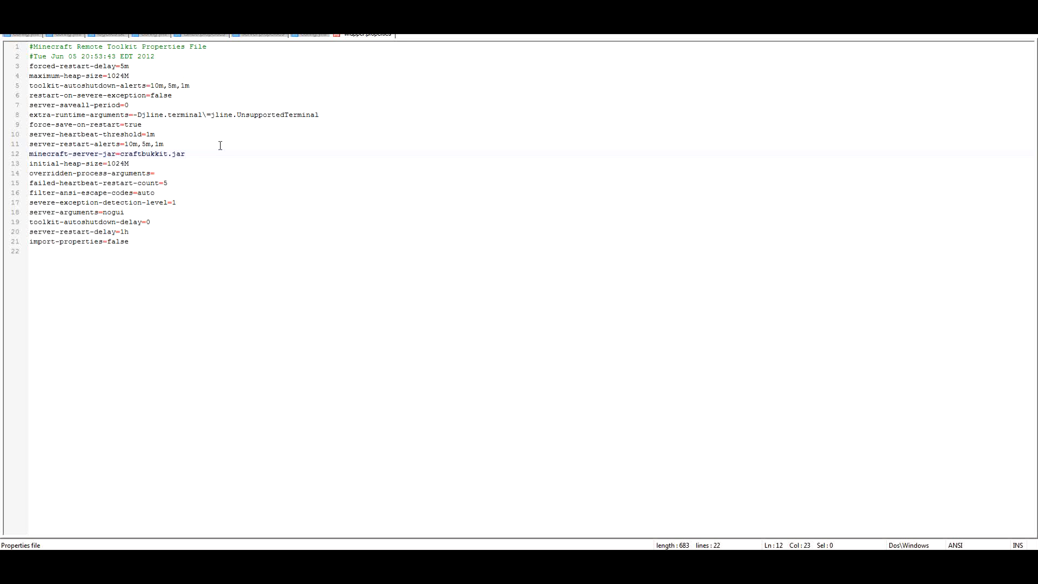
{"action": "left_click", "coordinate": [170, 154]}
{"action": "type", "text": "1.1"}
{"action": "key", "text": "BackSpace"}
{"action": "key", "text": "BackSpace"}
{"action": "key", "text": "BackSpace"}
Leave the wrapper.properties editor and look through the bukkit folder and its toolkit subfolder
{"action": "left_click", "coordinate": [981, 3]}
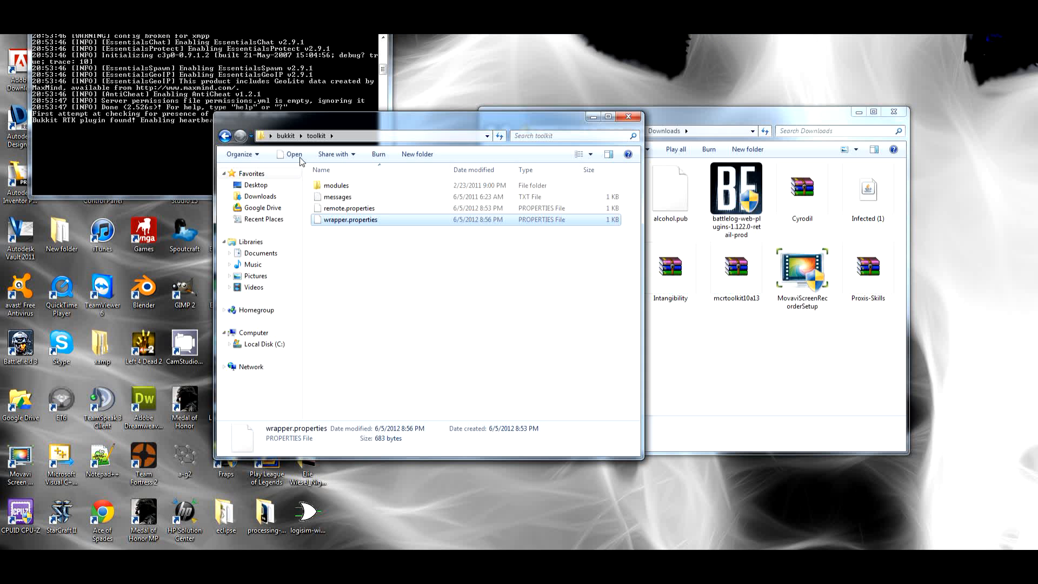
{"action": "left_click", "coordinate": [285, 135]}
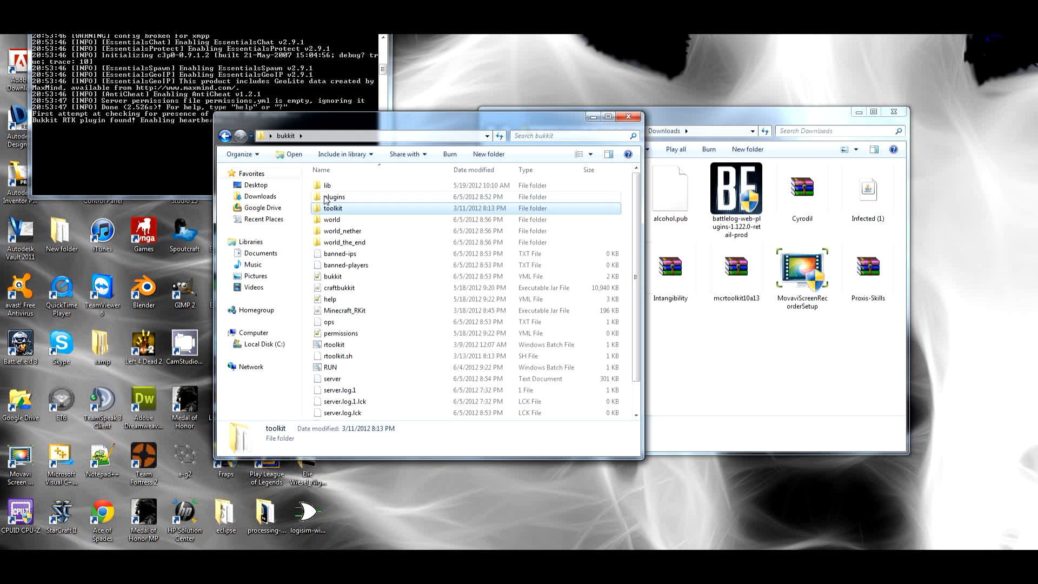
{"action": "left_click", "coordinate": [160, 93]}
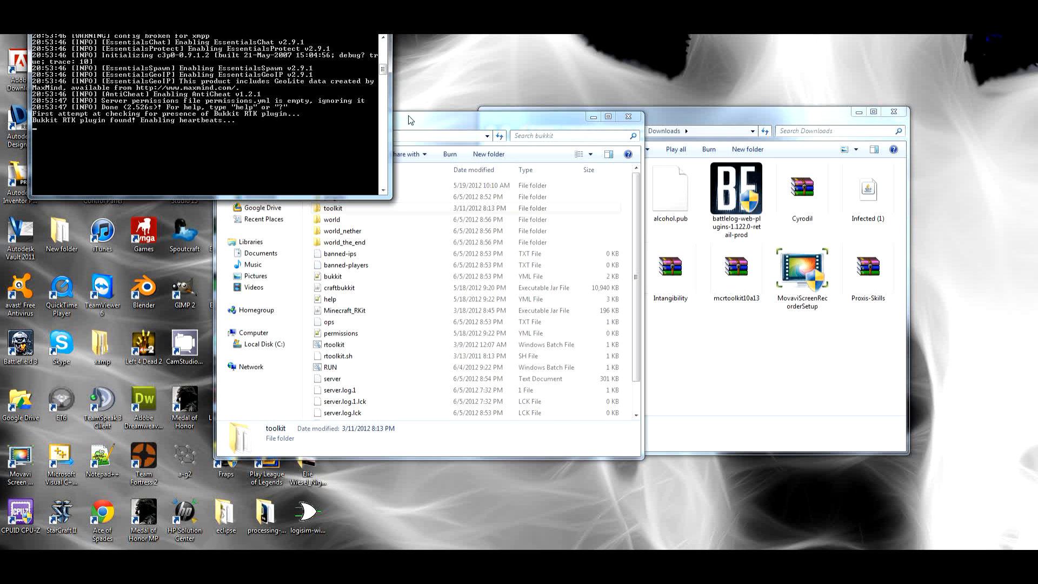
{"action": "left_click", "coordinate": [416, 127]}
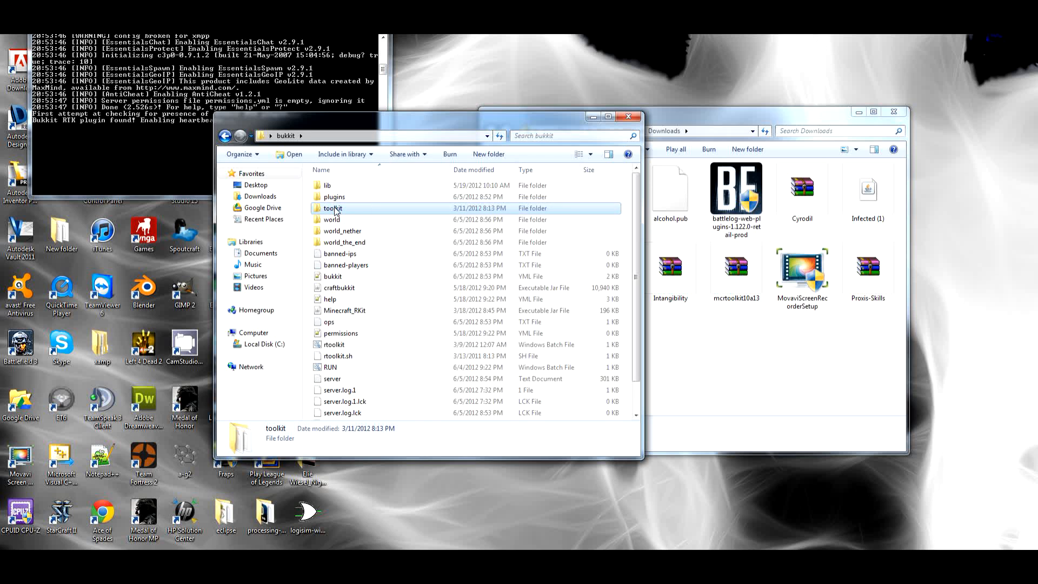
{"action": "double_click", "coordinate": [335, 208]}
{"action": "left_click", "coordinate": [340, 186]}
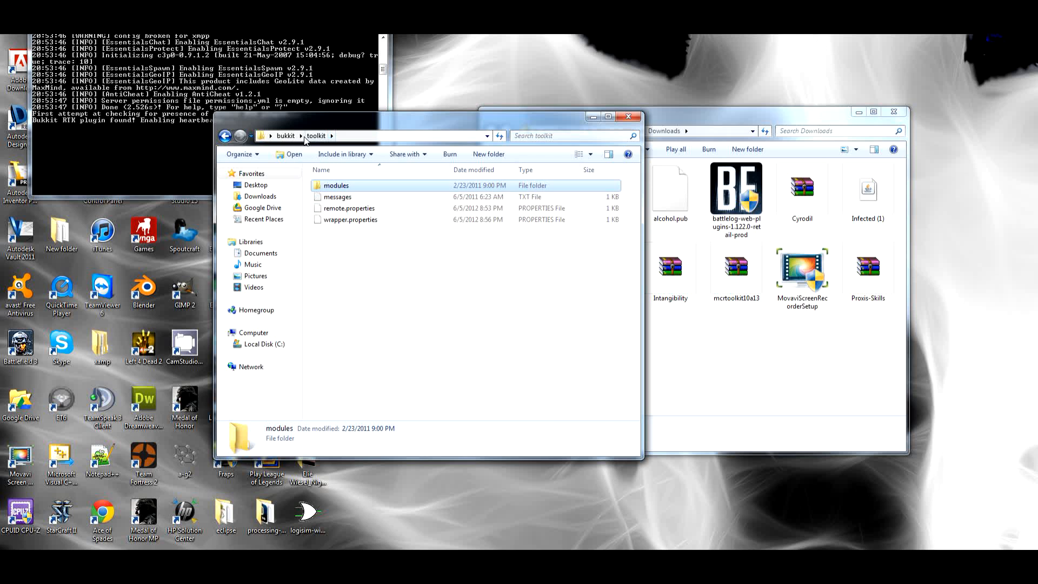
{"action": "left_click", "coordinate": [286, 136]}
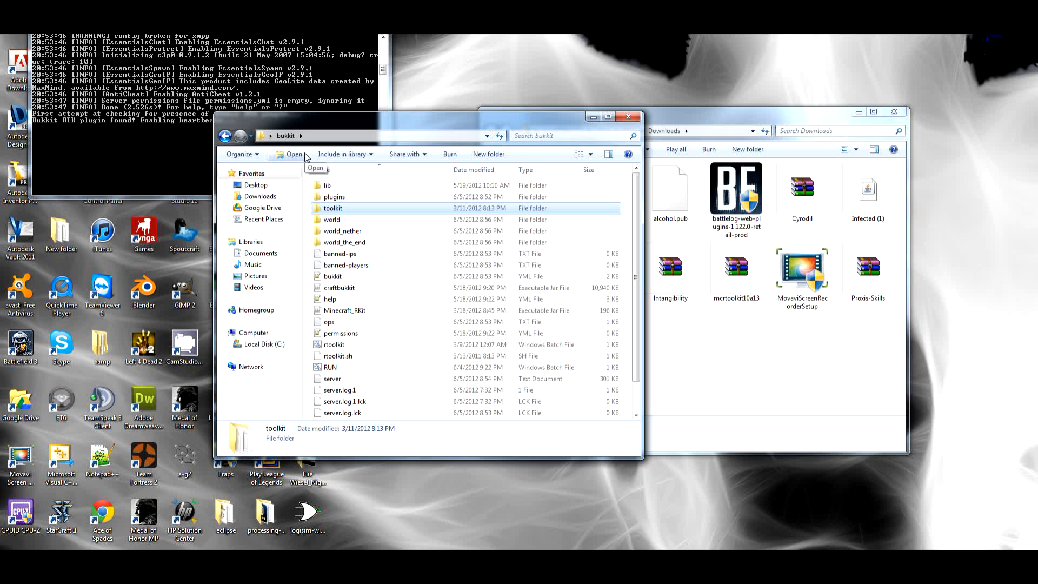
Review the server console's startup log, from the toolkit initialization to the heartbeat messages
{"action": "left_click", "coordinate": [172, 134]}
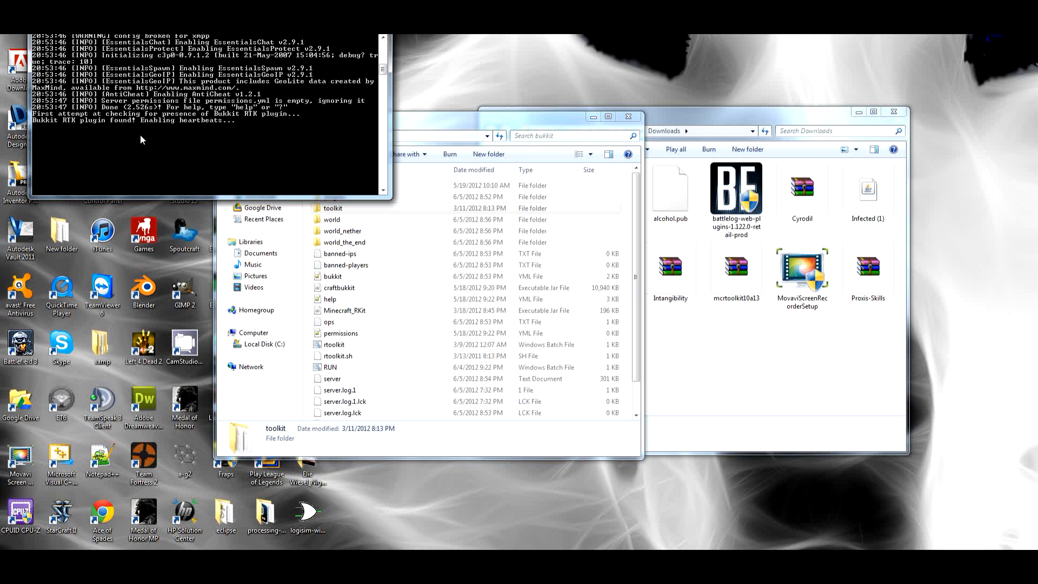
{"action": "scroll", "coordinate": [141, 140], "scroll_direction": "up", "scroll_amount": 10}
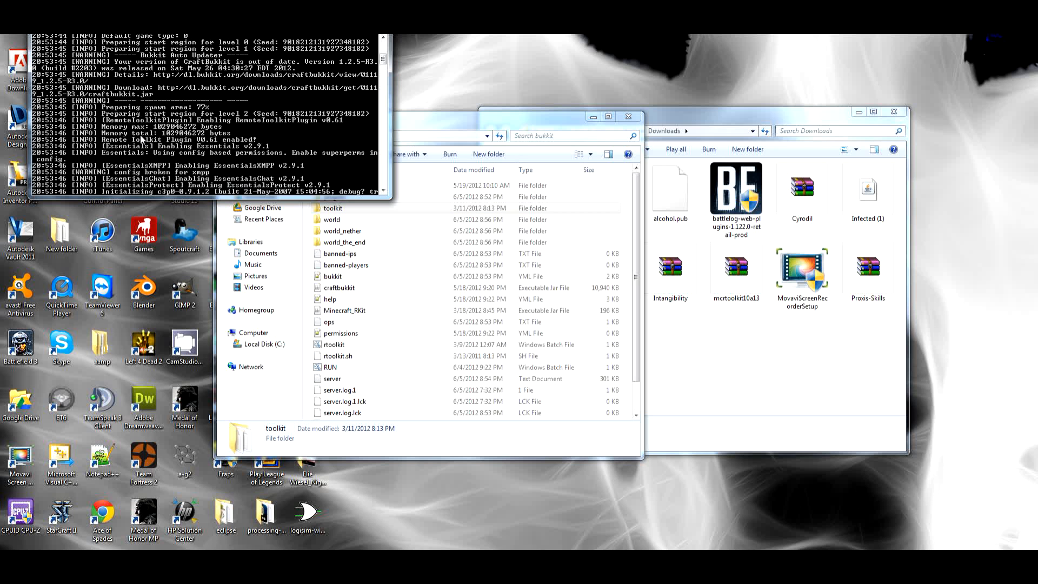
{"action": "scroll", "coordinate": [141, 139], "scroll_direction": "up", "scroll_amount": 6}
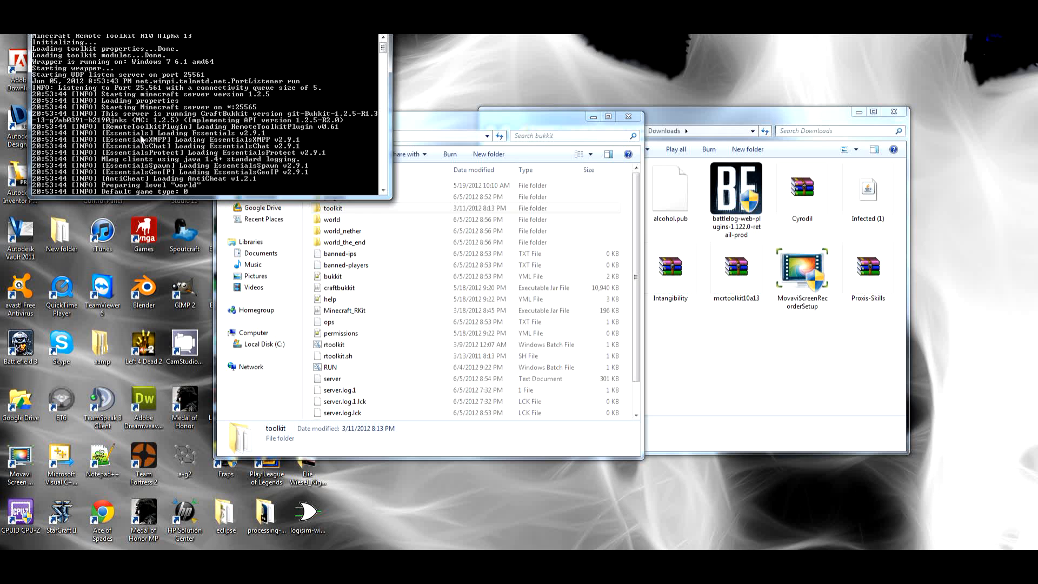
{"action": "scroll", "coordinate": [142, 141], "scroll_direction": "down", "scroll_amount": 8}
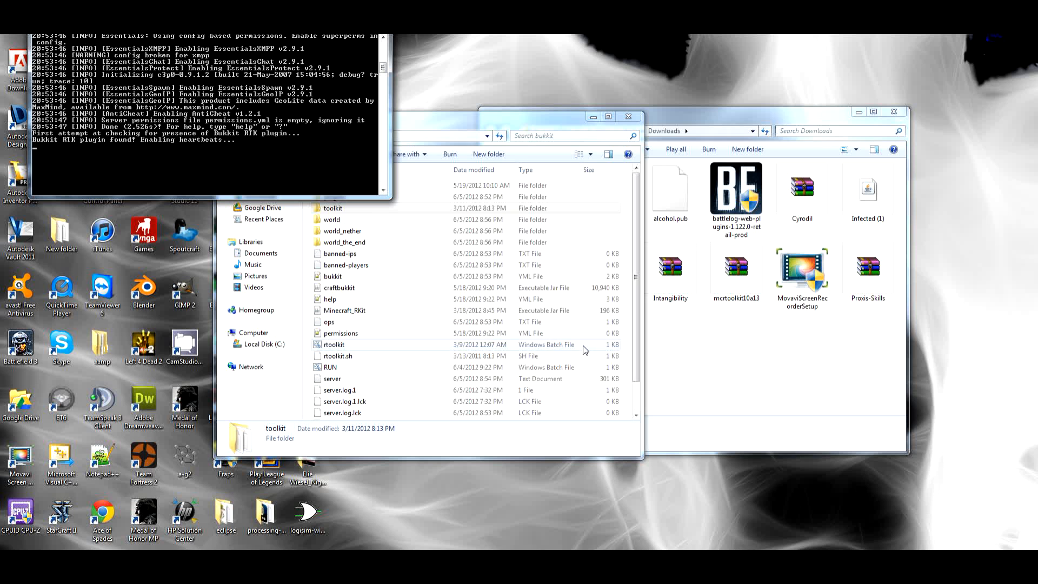
Close the Downloads folder window and show the hidden notification-area icons
{"action": "left_click", "coordinate": [893, 112]}
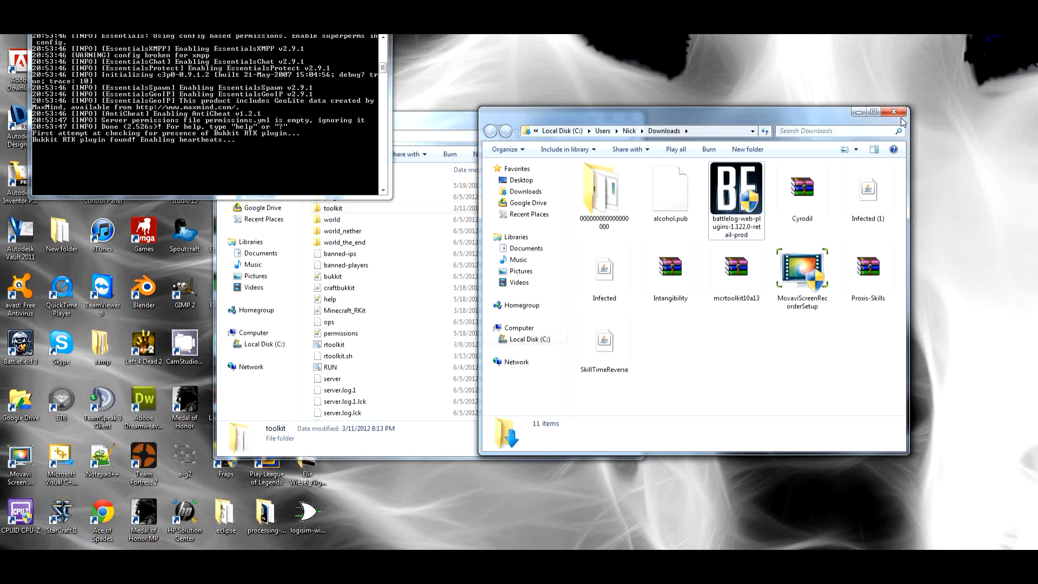
{"action": "left_click", "coordinate": [930, 560]}
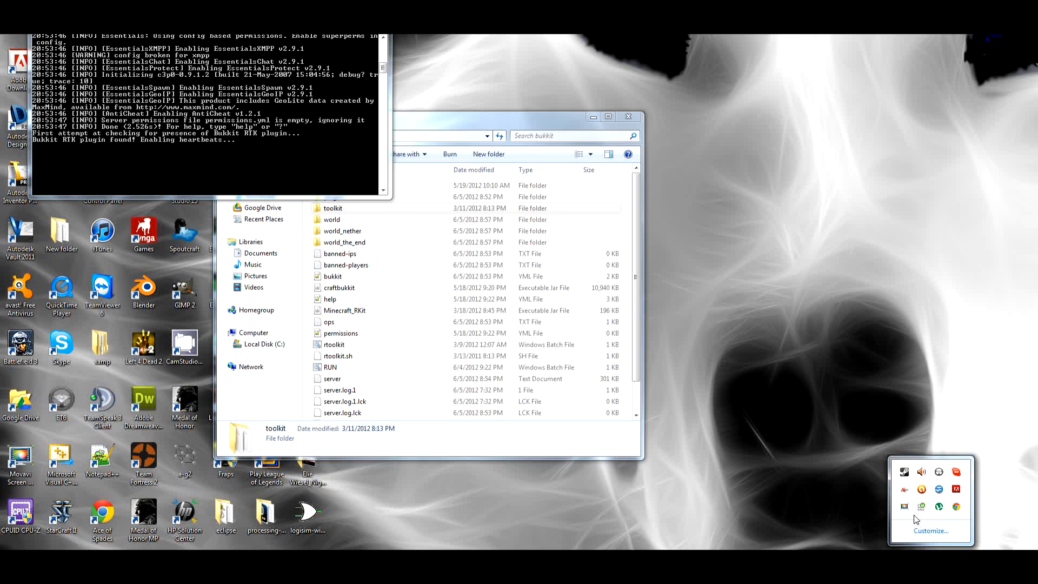